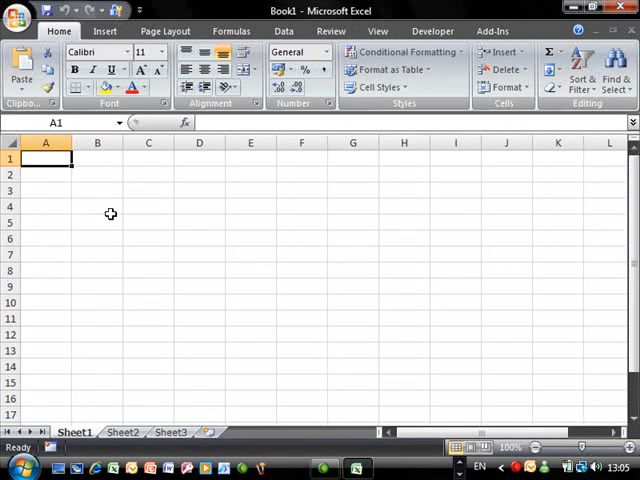
Step: Start Save As and browse to the For deletion folder on drive C
click(16, 18)
mouse_move(50, 159)
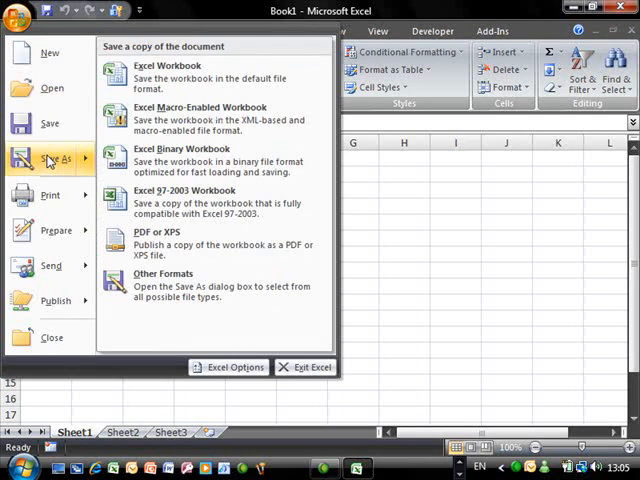
click(48, 160)
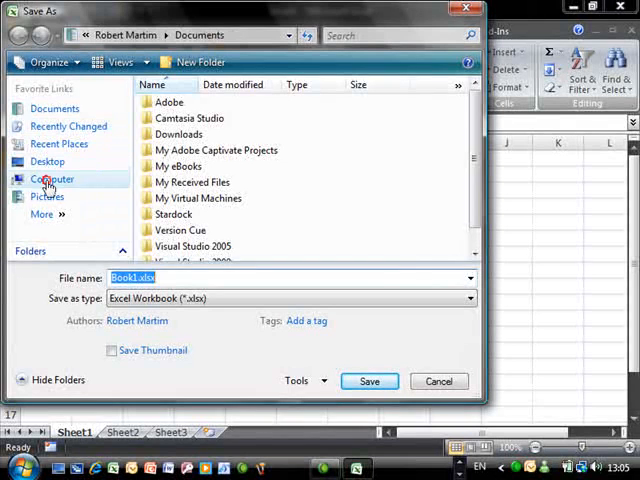
click(52, 179)
double_click(165, 135)
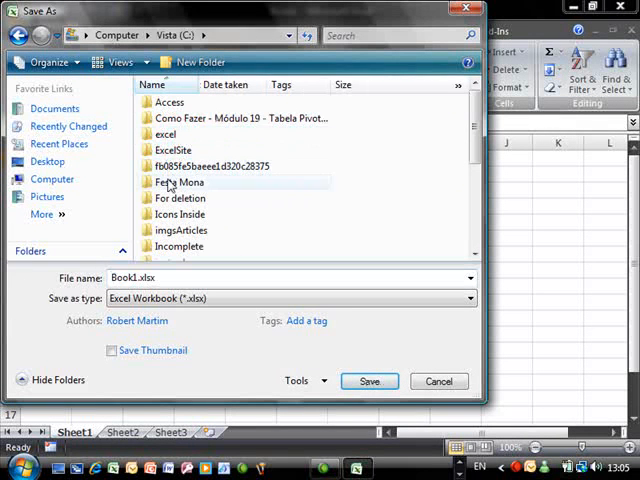
double_click(179, 198)
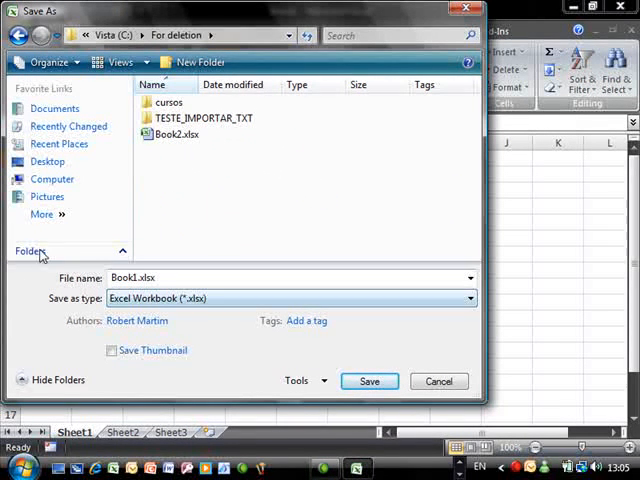
Step: Choose the Excel Macro-Enabled Workbook (*.xlsm) format for Book1
click(150, 298)
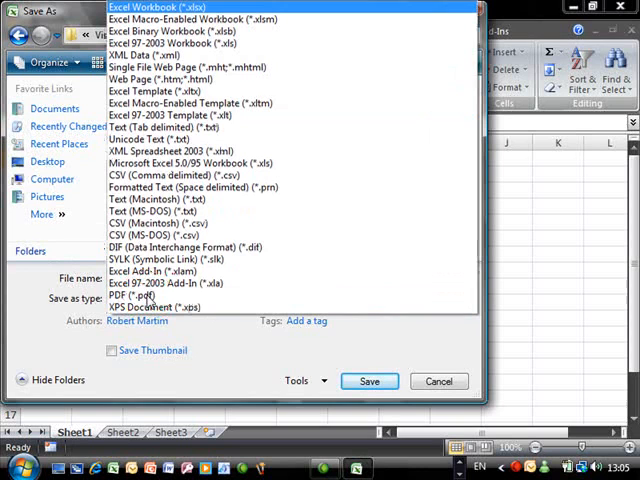
click(172, 20)
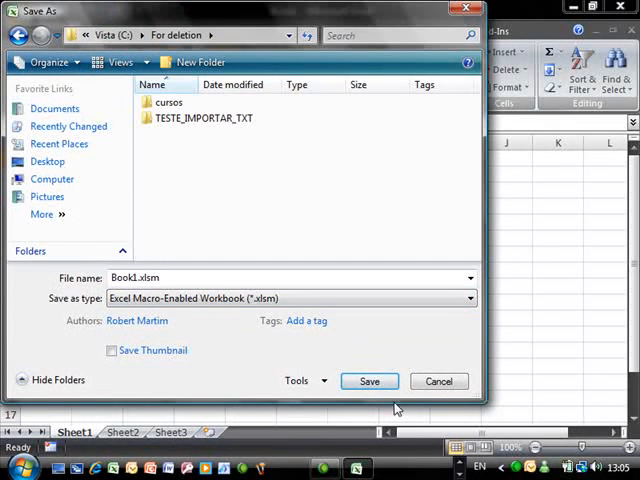
click(370, 381)
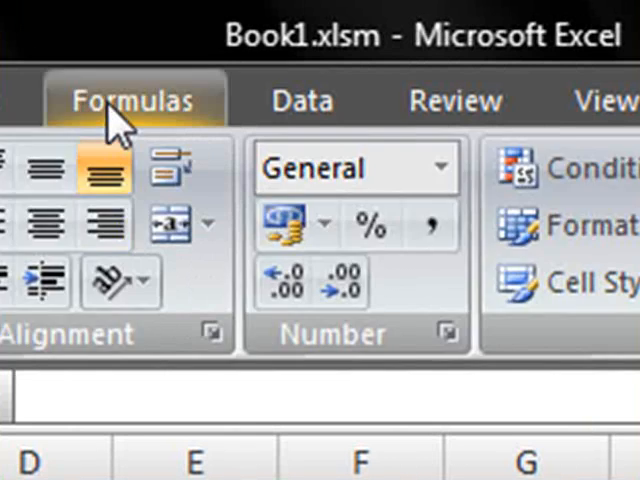
Step: Define the workbook name FileName referring to =Files()
click(118, 110)
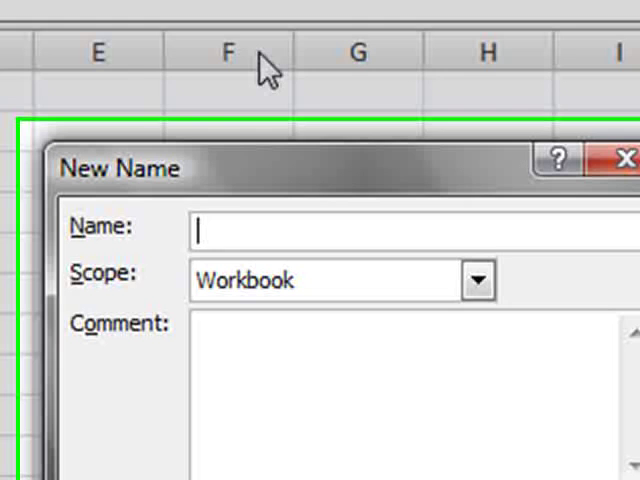
text(FileN)
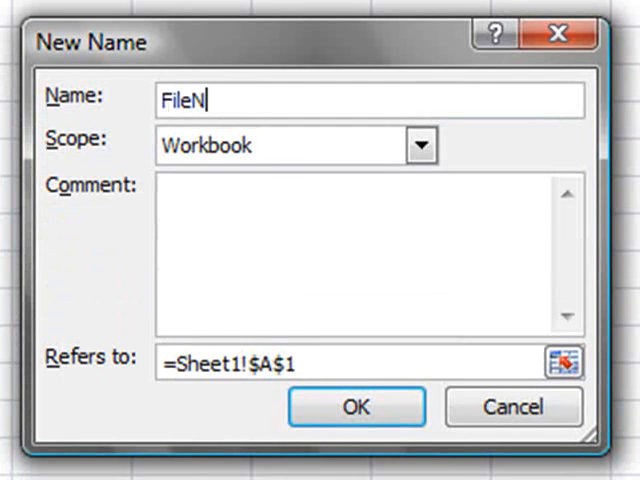
text(ame)
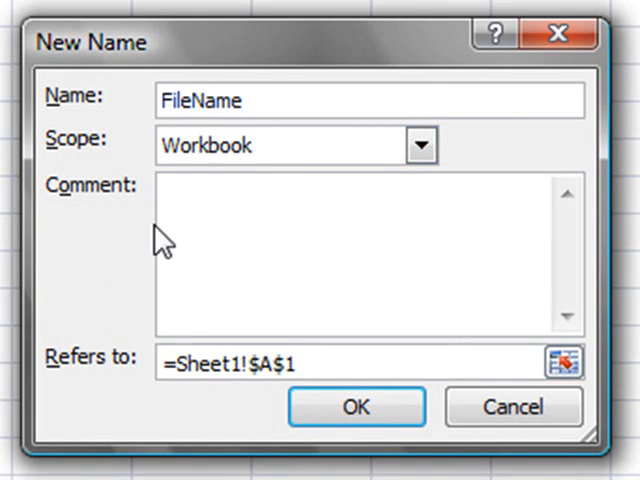
drag(180, 364, 300, 364)
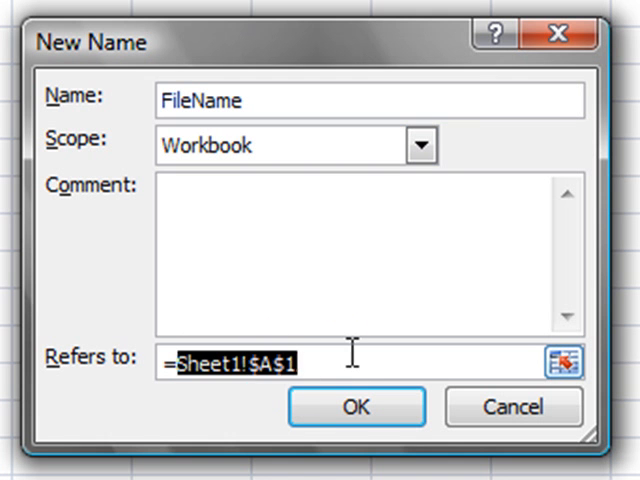
text(Files()
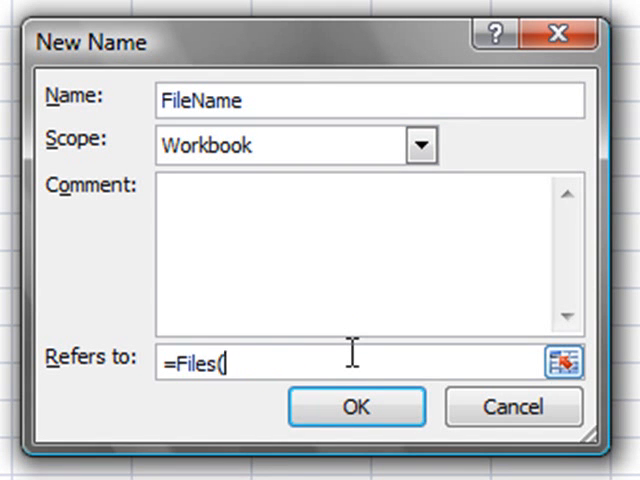
text())
click(365, 407)
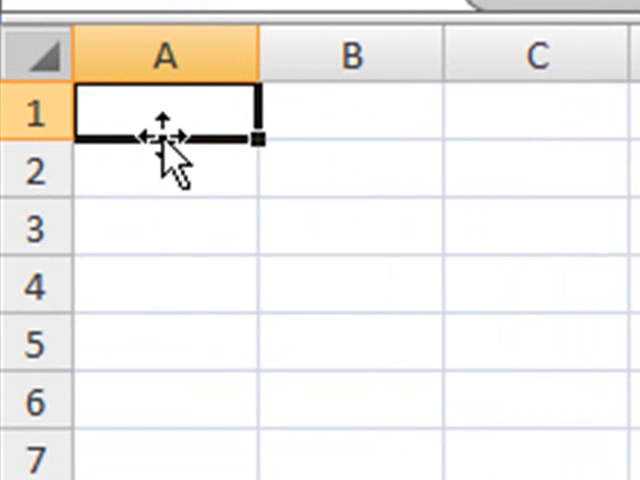
text(=)
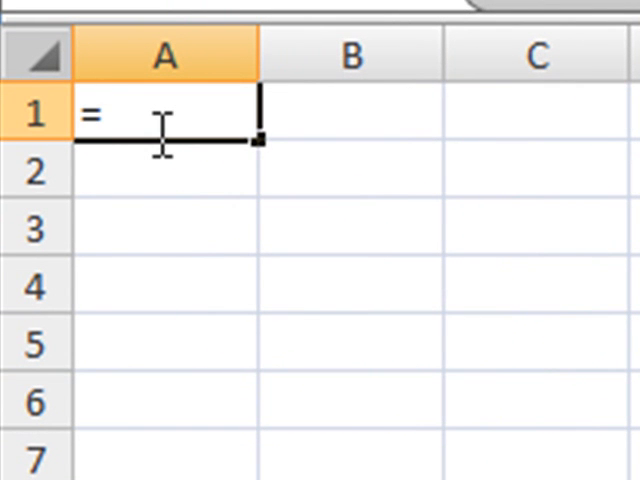
text(in)
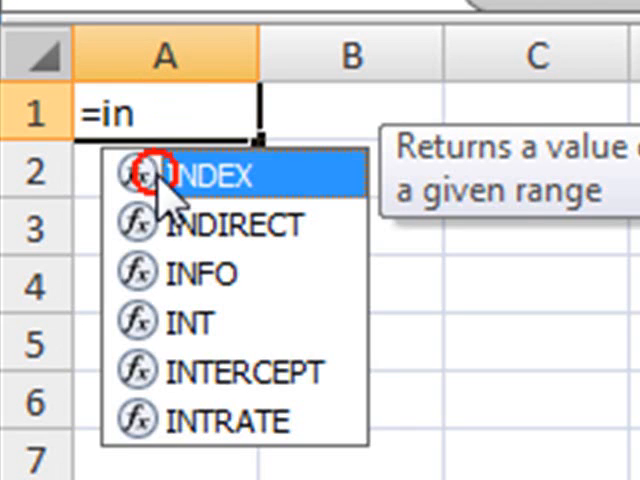
Step: Enter =INDEX(FileName,ROW()) in A1 so it displays Book1.xlsm
double_click(148, 175)
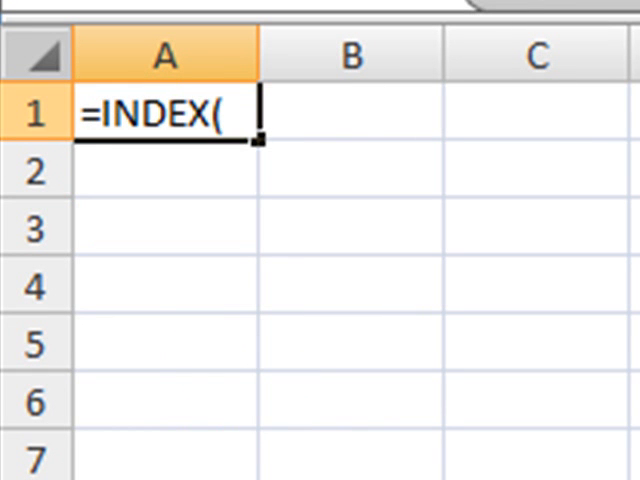
text(fi)
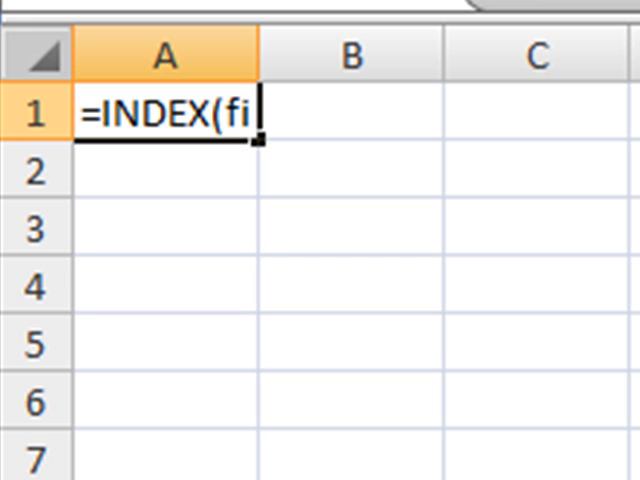
key(Tab)
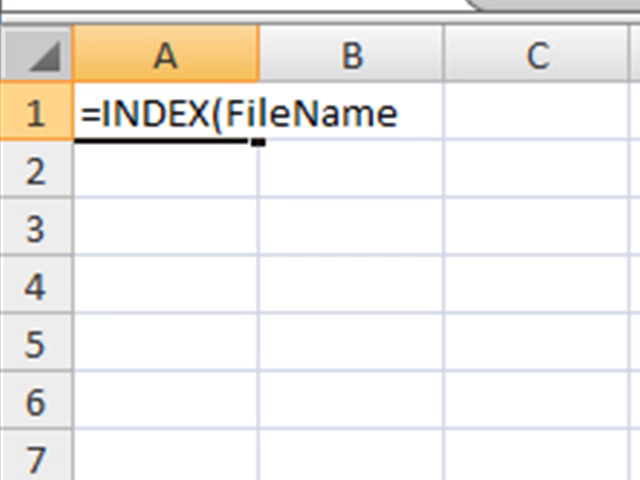
text(,r)
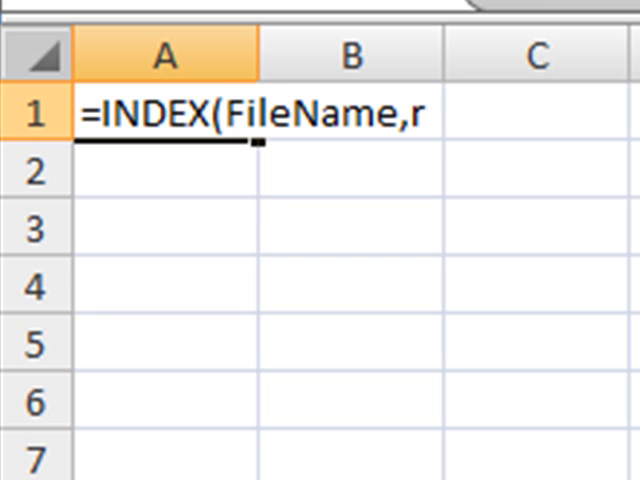
text(ow()))
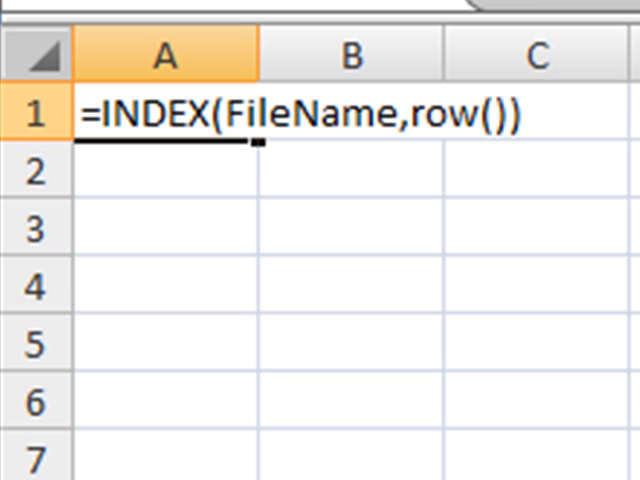
key(Return)
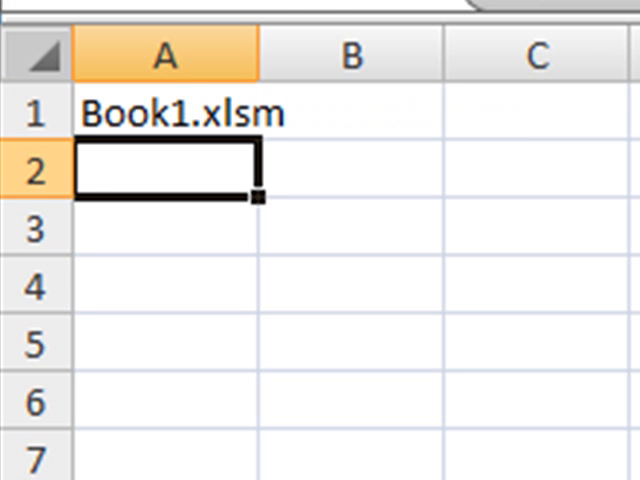
Step: Autofit column A and fill the A1 formula down to row 7
double_click(262, 54)
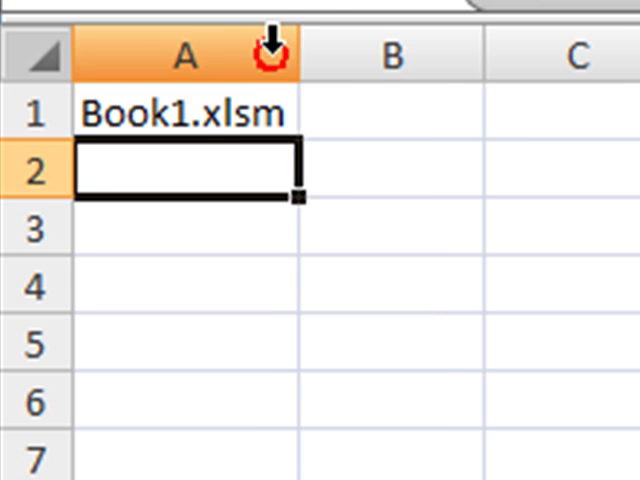
click(296, 114)
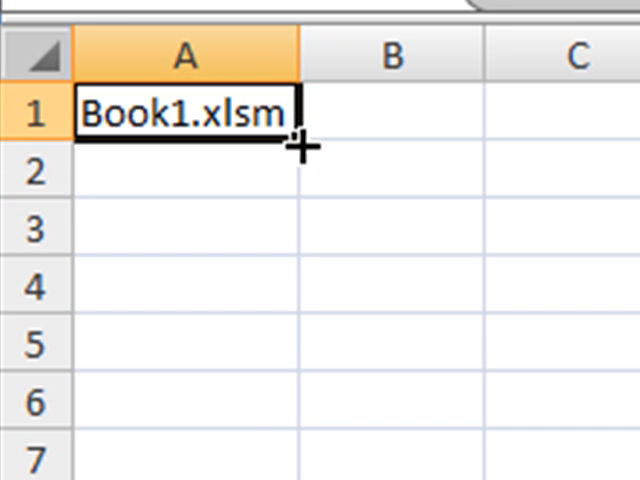
drag(300, 148, 298, 470)
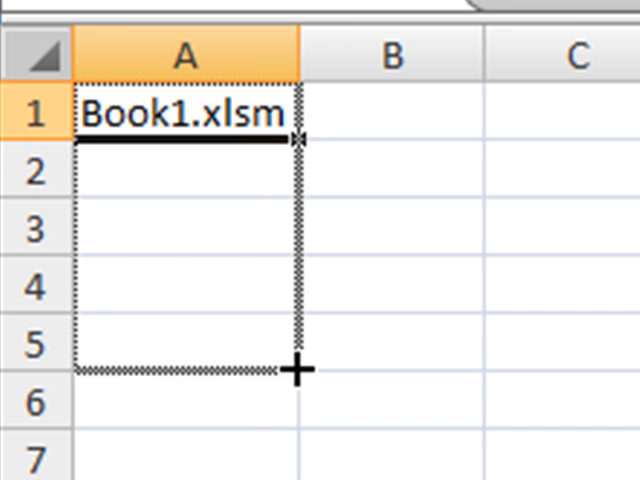
drag(298, 140, 298, 470)
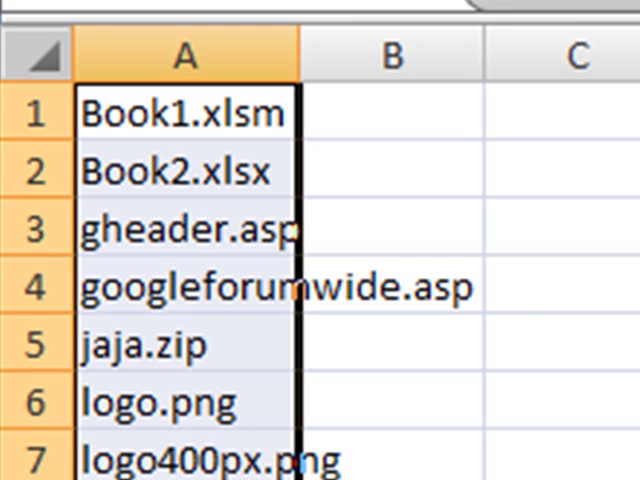
Step: Widen column A to the longest name and extend the file list to row 16
double_click(296, 55)
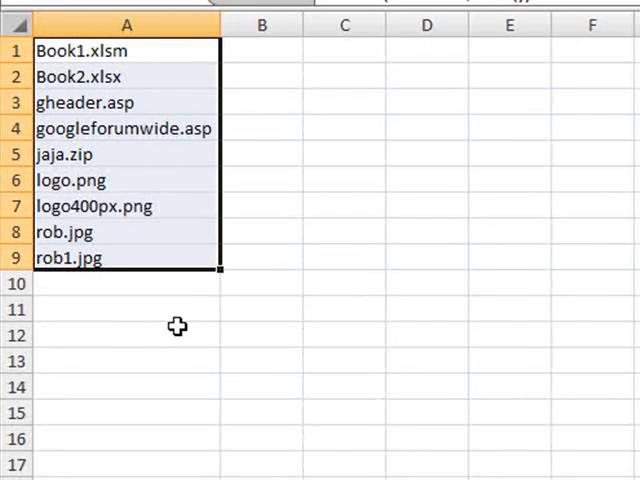
drag(222, 270, 212, 452)
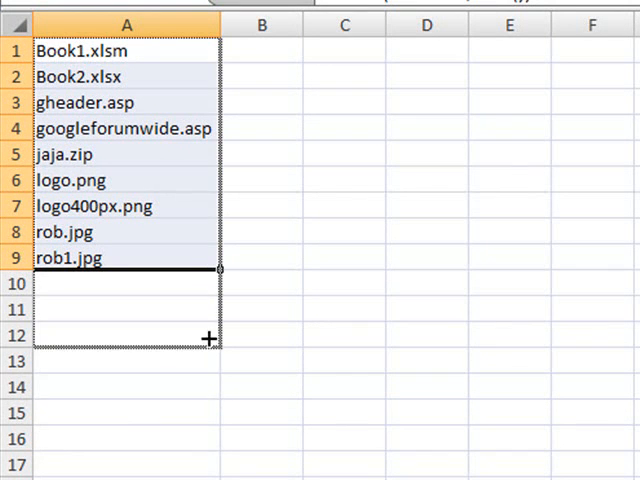